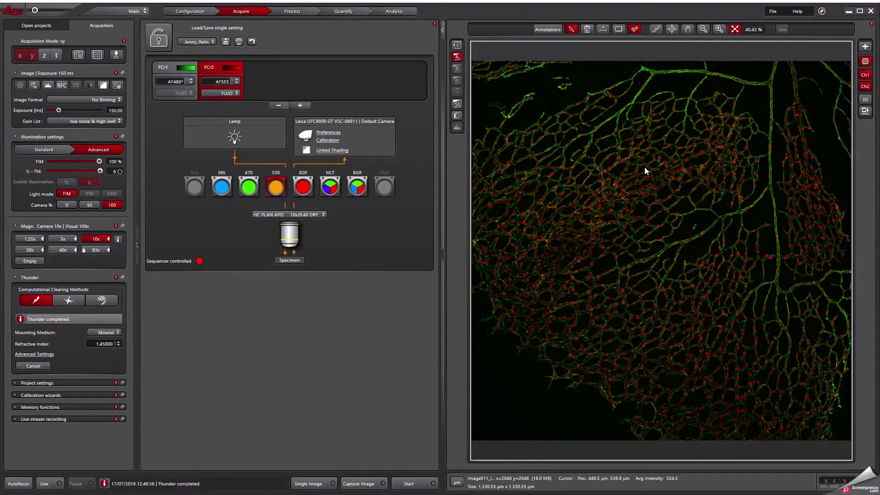
- Load the original Image011 into a second full-width viewer beside the Thunder-cleared image
left_click(865, 47)
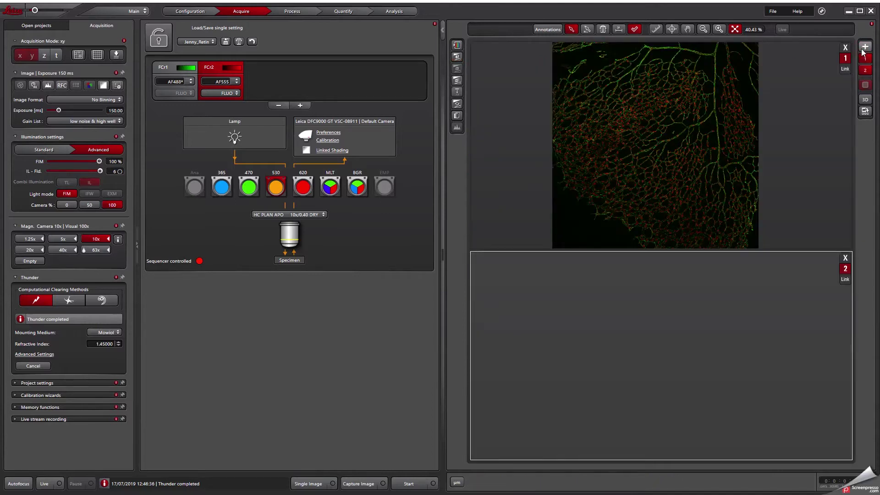
left_click(41, 26)
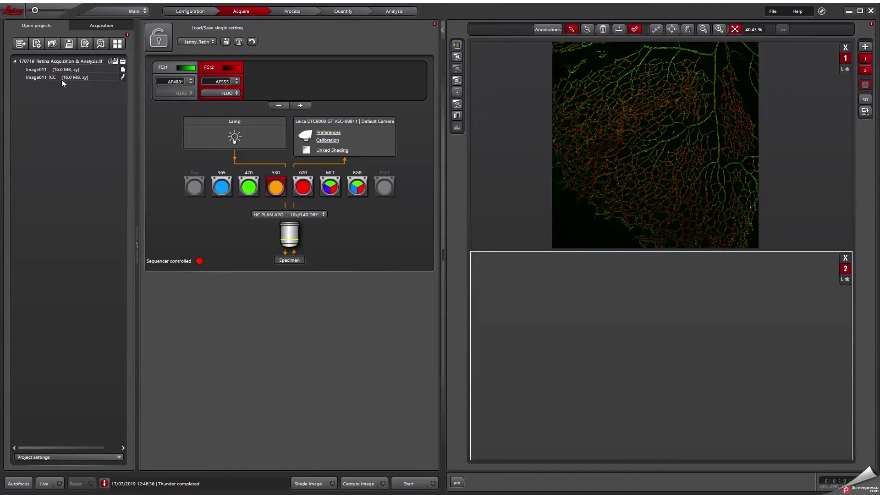
left_click(41, 70)
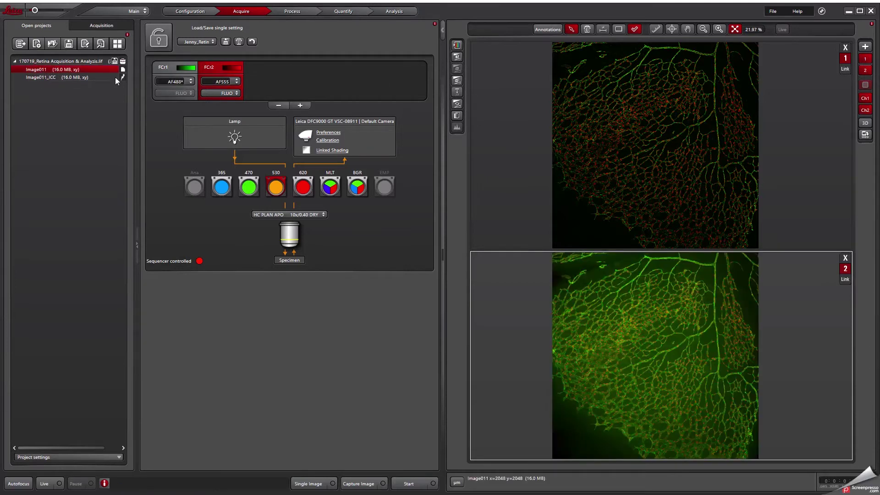
left_click(444, 257)
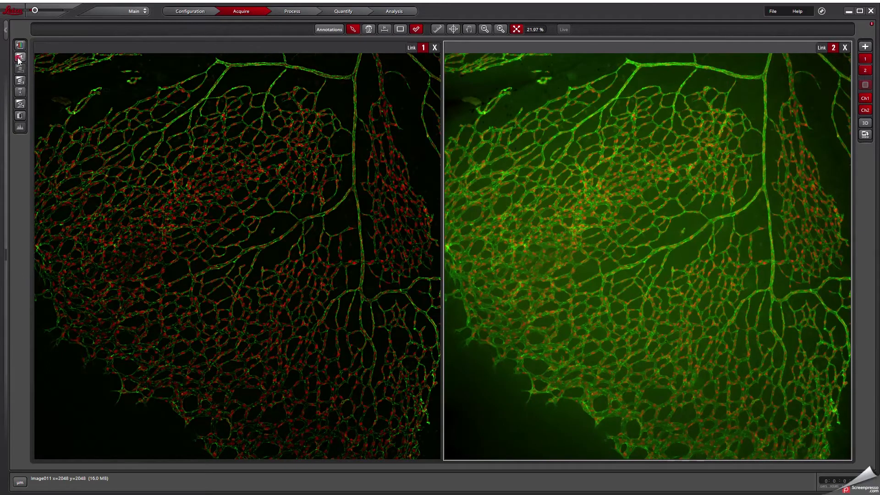
left_click(78, 95)
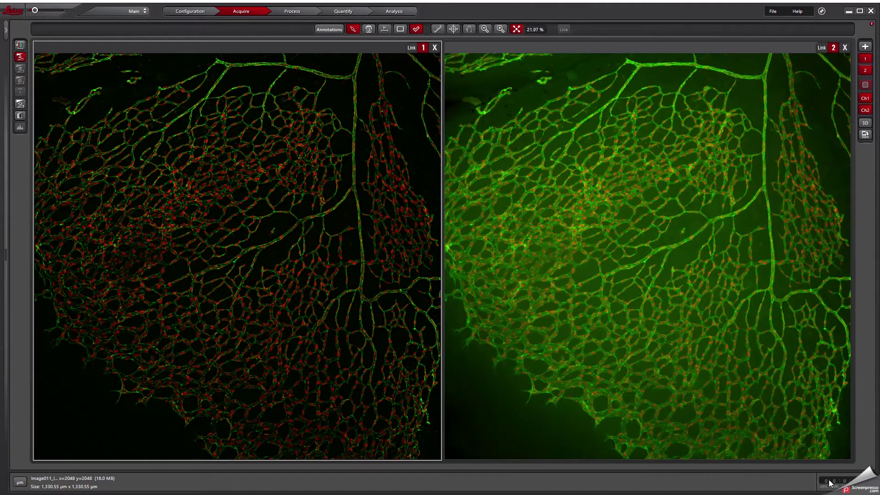
- Close the second viewer and set the acquisition mode to xyz for a Z-stack
left_click(843, 46)
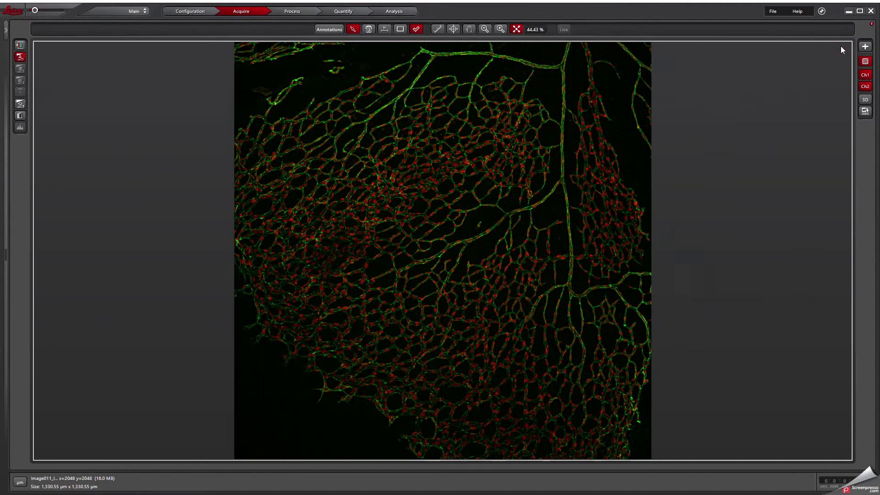
left_click(6, 254)
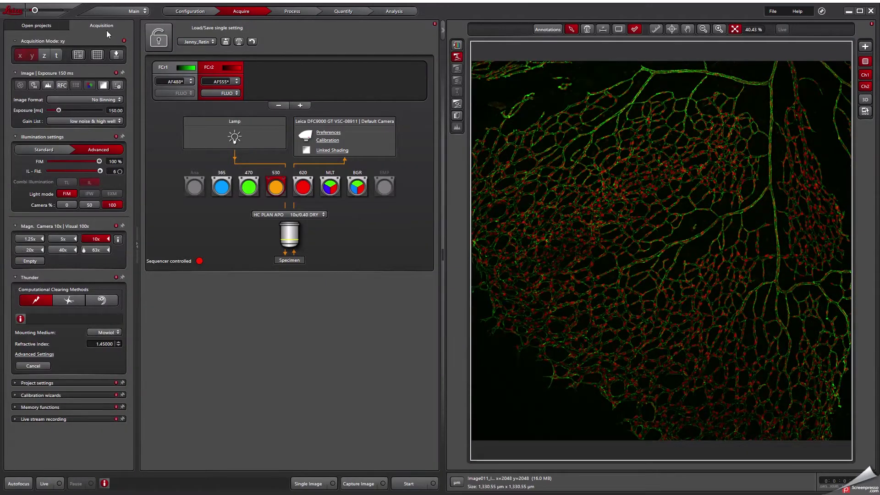
left_click(45, 56)
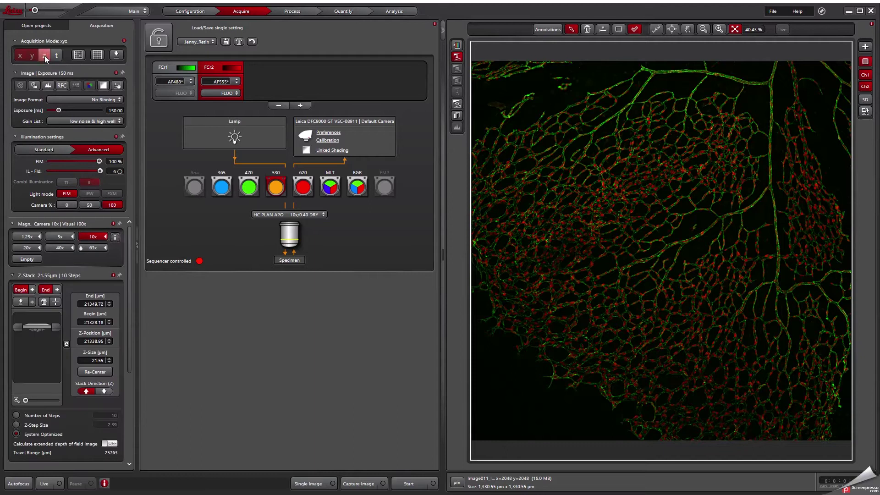
- Acquire the 10-step Thunder-cleared Series014 Z-stack and browse its z-planes
left_click(412, 483)
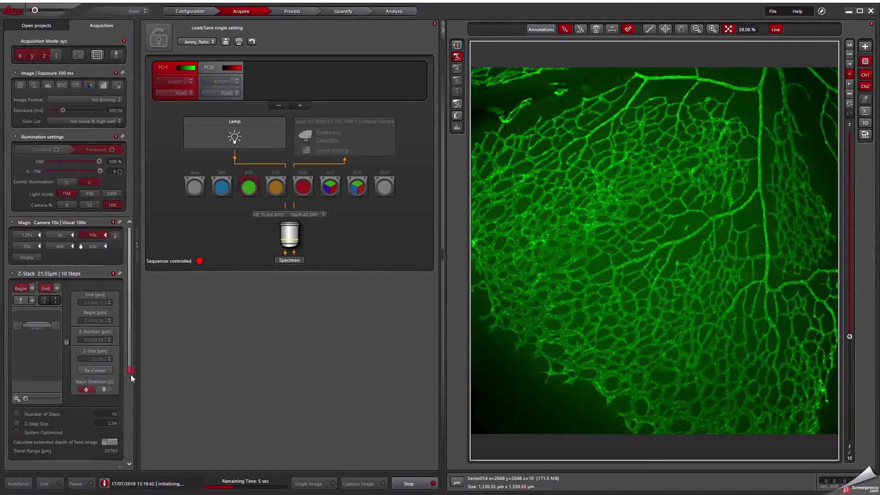
left_click_drag(131, 376, 131, 449)
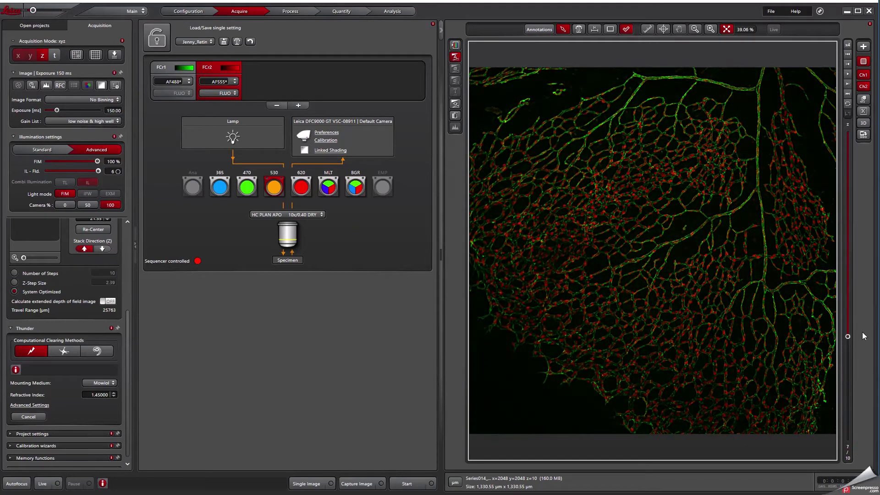
left_click_drag(865, 336, 866, 383)
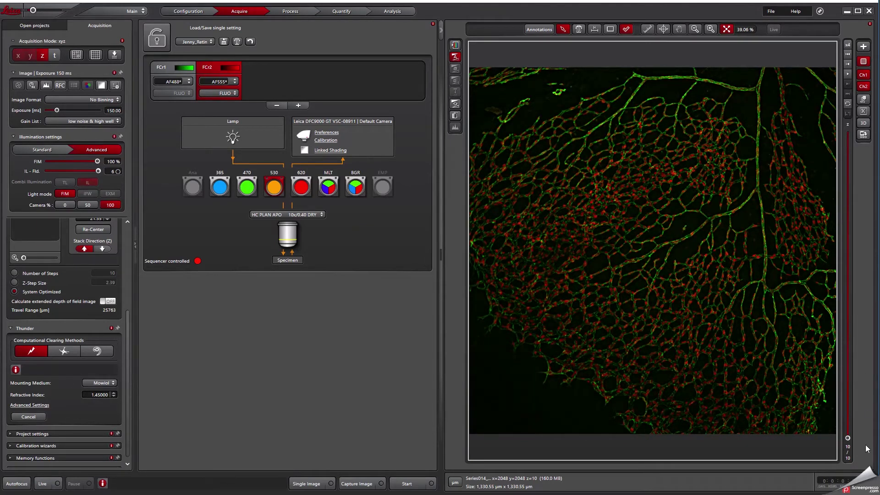
- Render Series014 in the 3D viewer and rotate and zoom it to a top-down maximum projection
left_click(863, 124)
left_click_drag(674, 350, 610, 278)
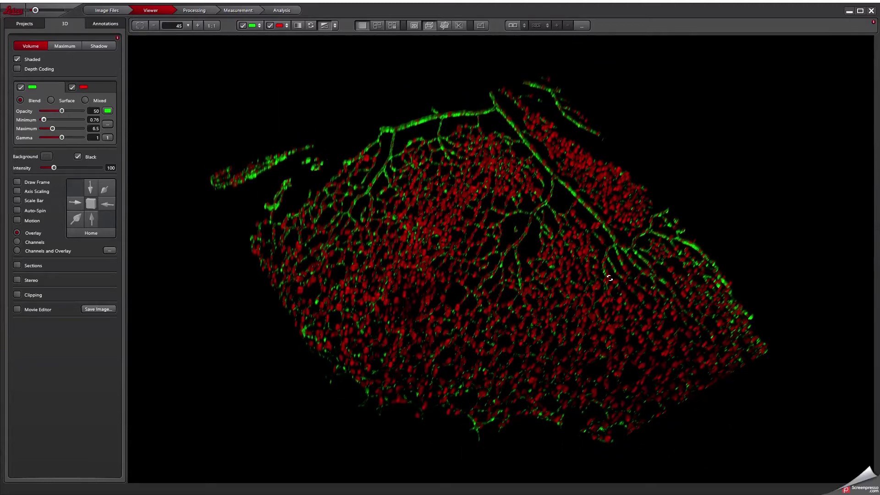
scroll(514, 278, "up", 10)
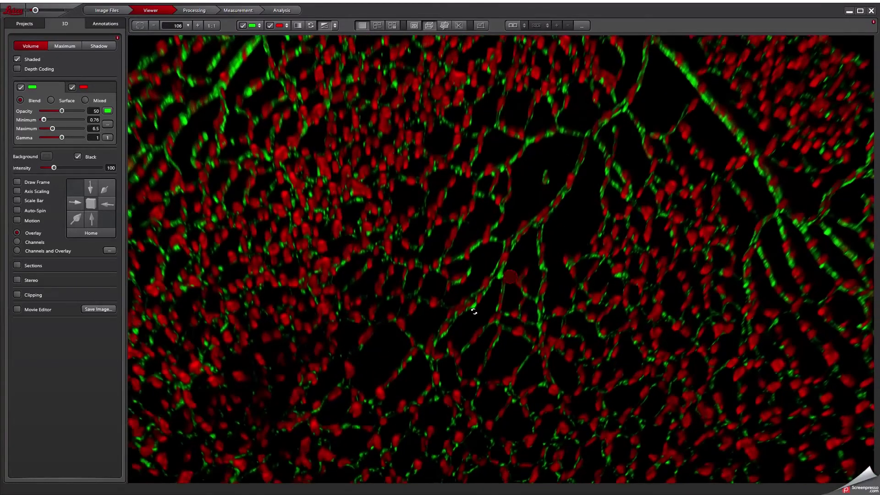
left_click_drag(475, 312, 476, 304)
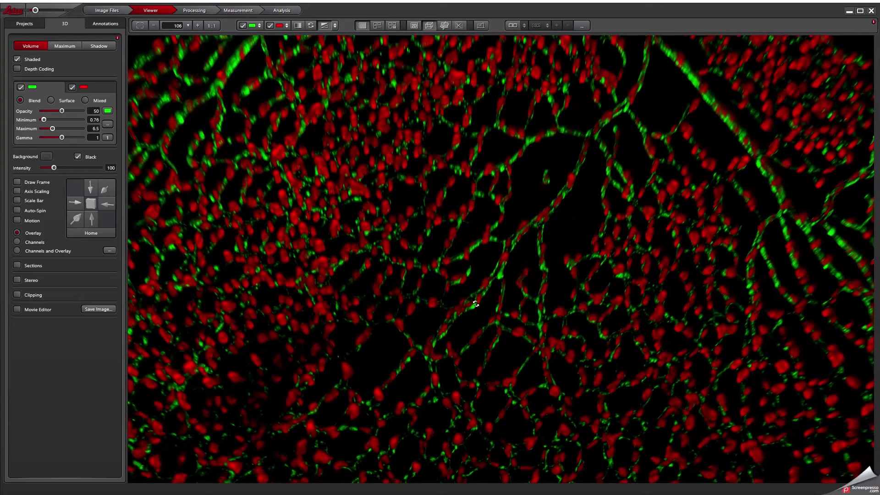
scroll(476, 304, "down", 3)
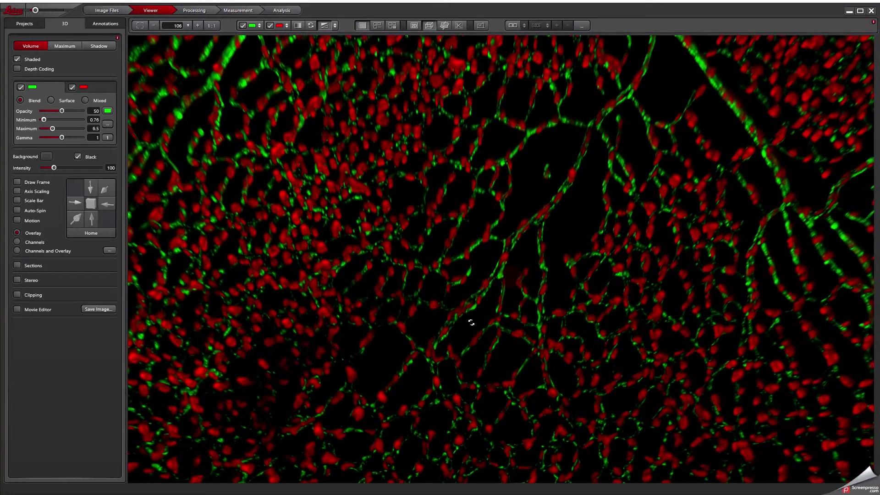
scroll(513, 288, "down", 5)
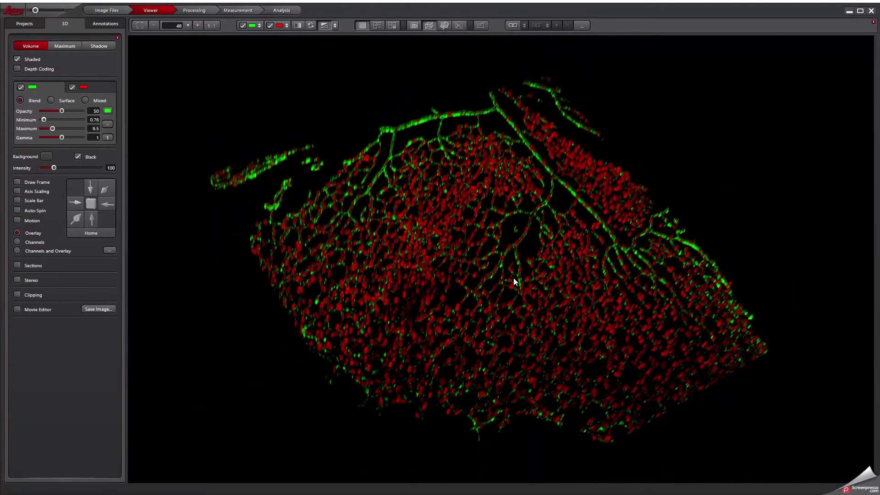
mouse_move(518, 278)
left_mouse_down()
mouse_move(733, 275)
mouse_move(738, 289)
mouse_move(862, 126)
left_mouse_up()
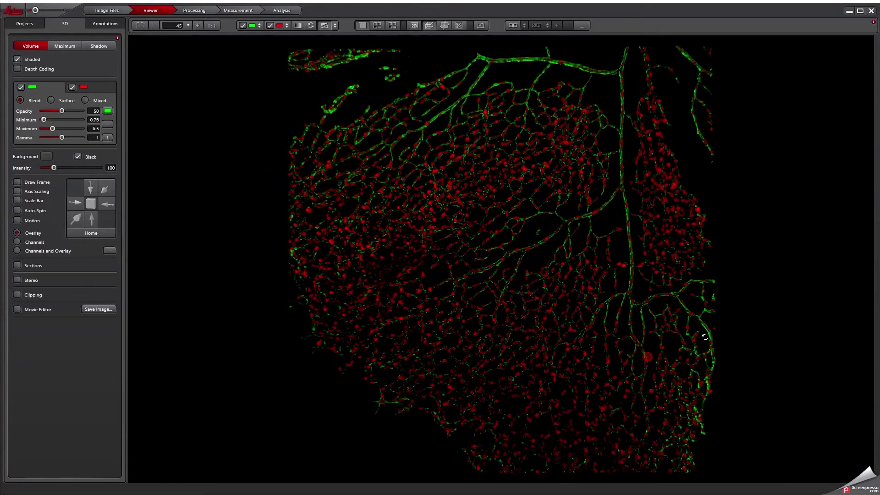
- Run Retina Segmentation on Series014_ICC and show the Intensity Mean histogram with bin details
left_click(282, 11)
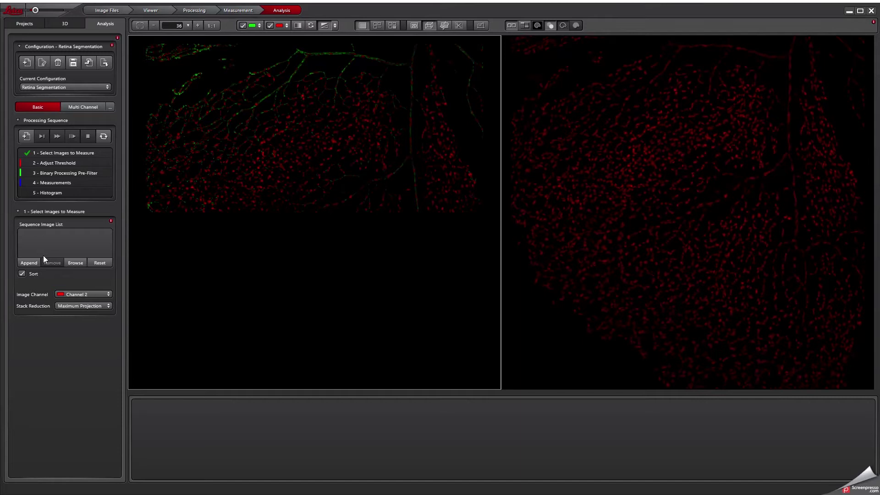
left_click(26, 265)
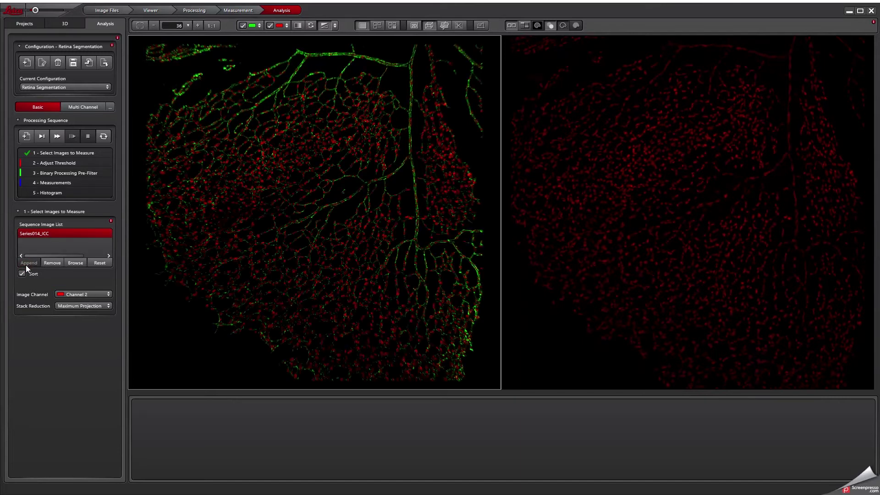
left_click(54, 136)
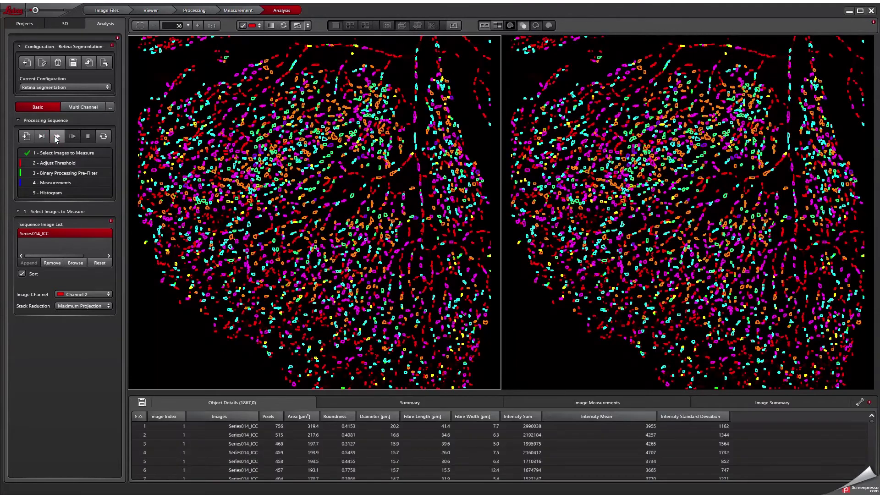
left_click(47, 192)
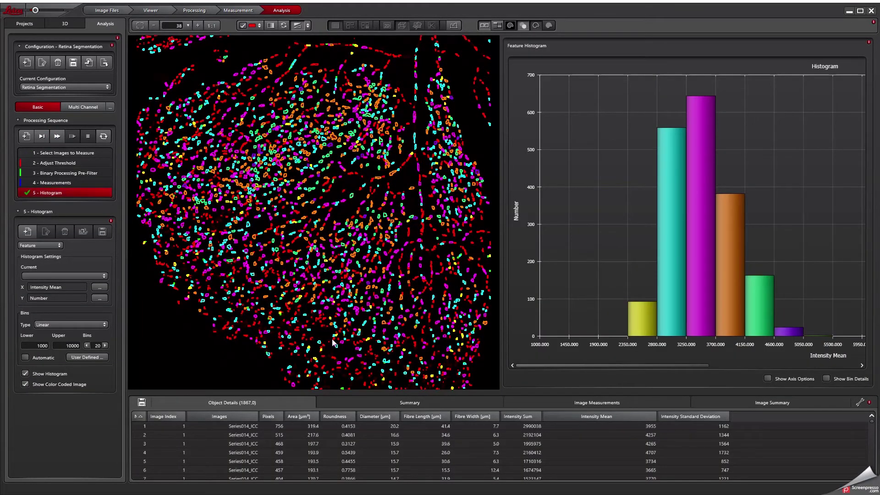
left_click(826, 379)
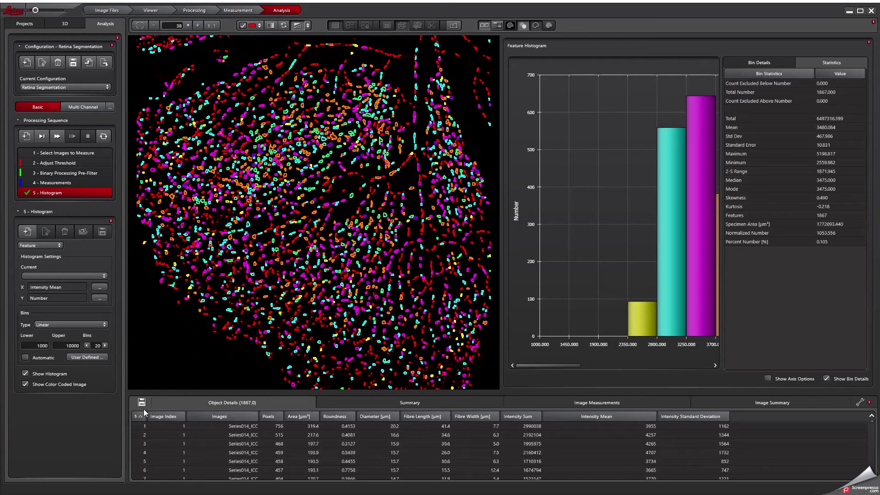
- Return to the 3D viewer with the combined overlay enlarged as a single view
left_click(83, 153)
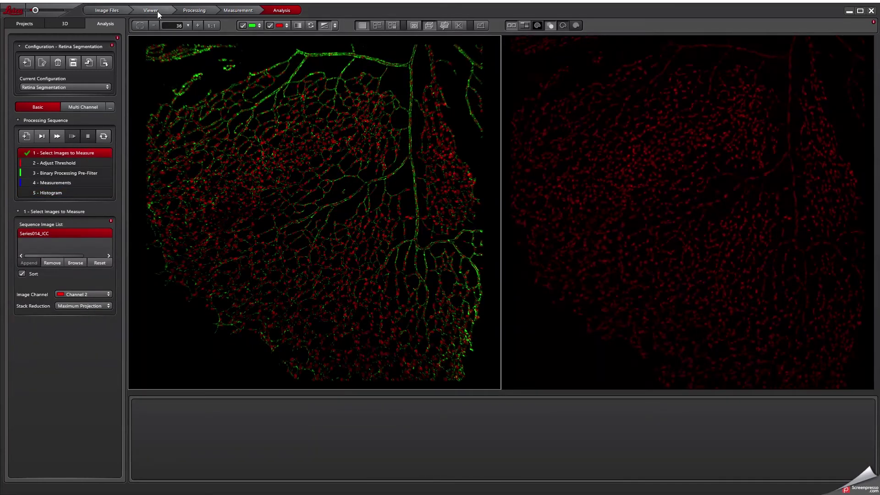
left_click(158, 11)
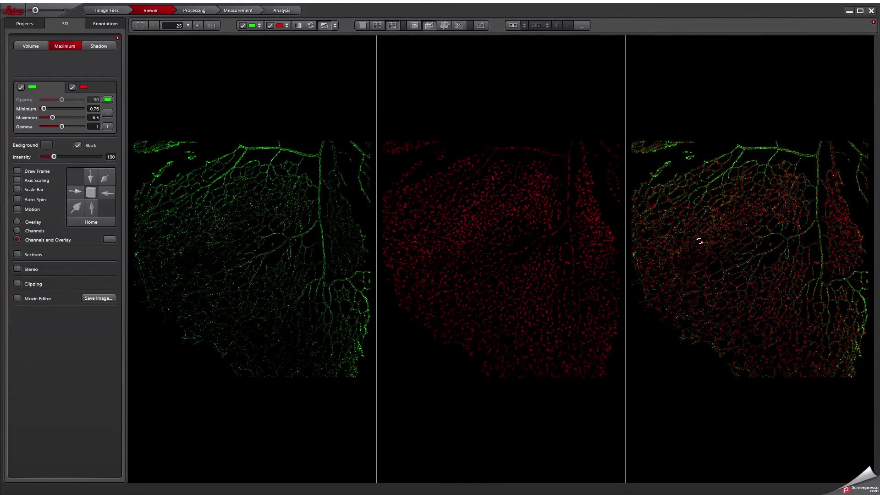
double_click(735, 241)
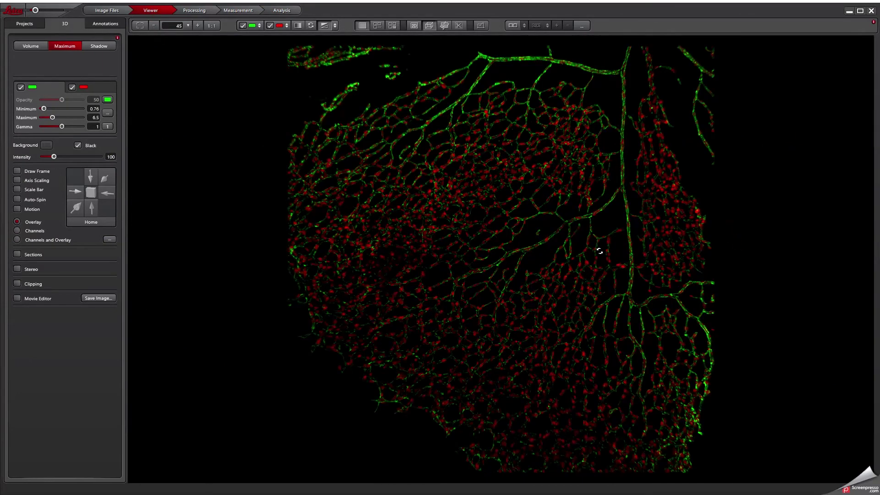
mouse_move(530, 249)
left_mouse_down()
mouse_move(502, 252)
mouse_move(564, 246)
mouse_move(527, 247)
left_mouse_up()
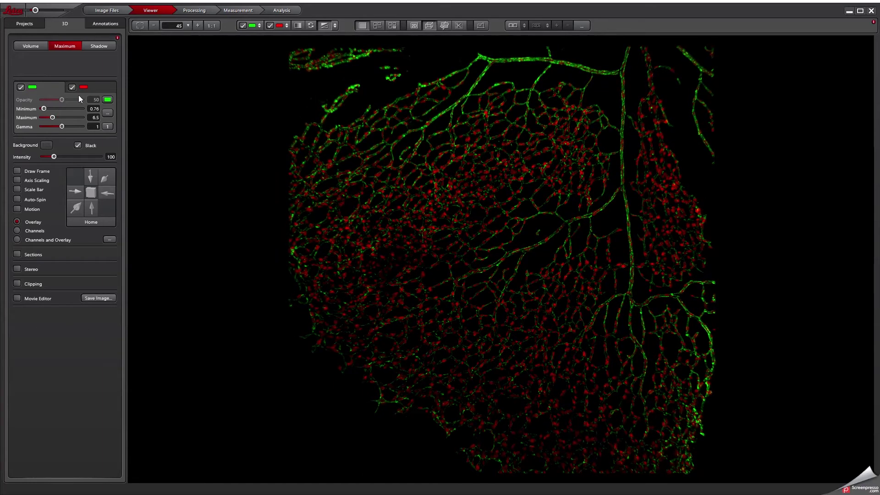
- Switch to shaded Volume rendering and rotate the volume to a nearly face-on view
left_click(33, 46)
left_click(18, 60)
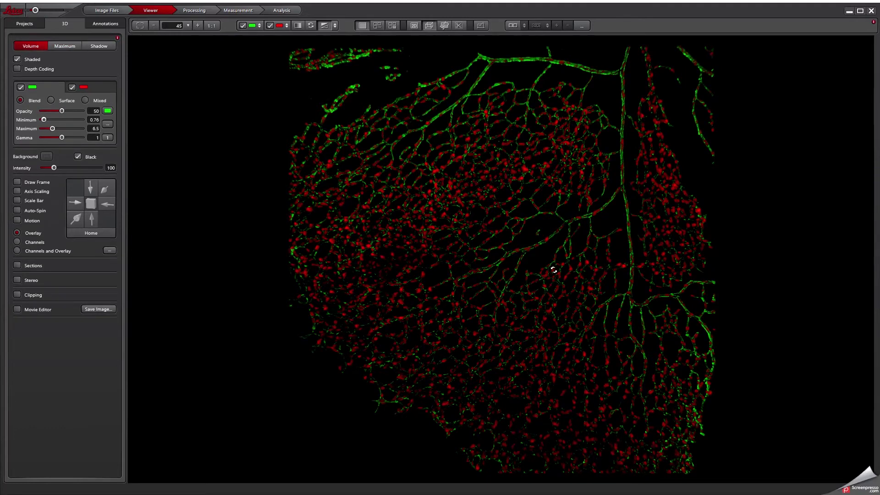
left_click_drag(595, 346, 737, 318)
scroll(510, 276, "up", 5)
left_click_drag(511, 277, 475, 328)
scroll(483, 323, "down", 4)
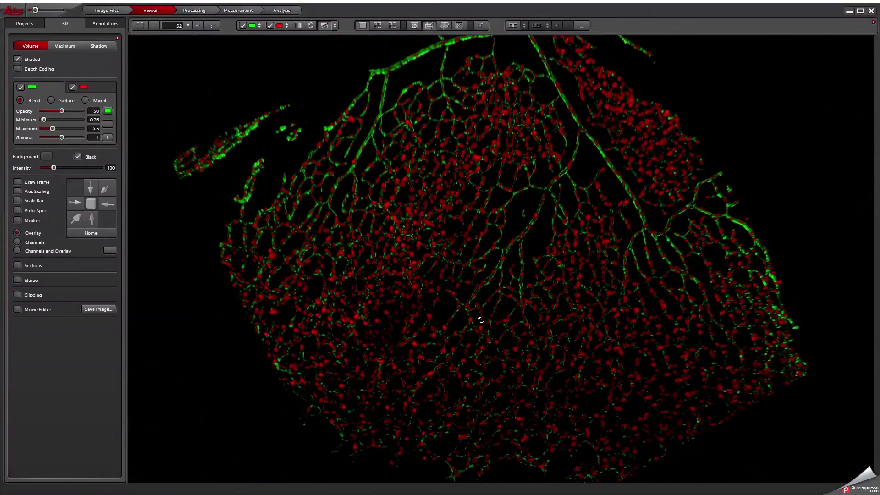